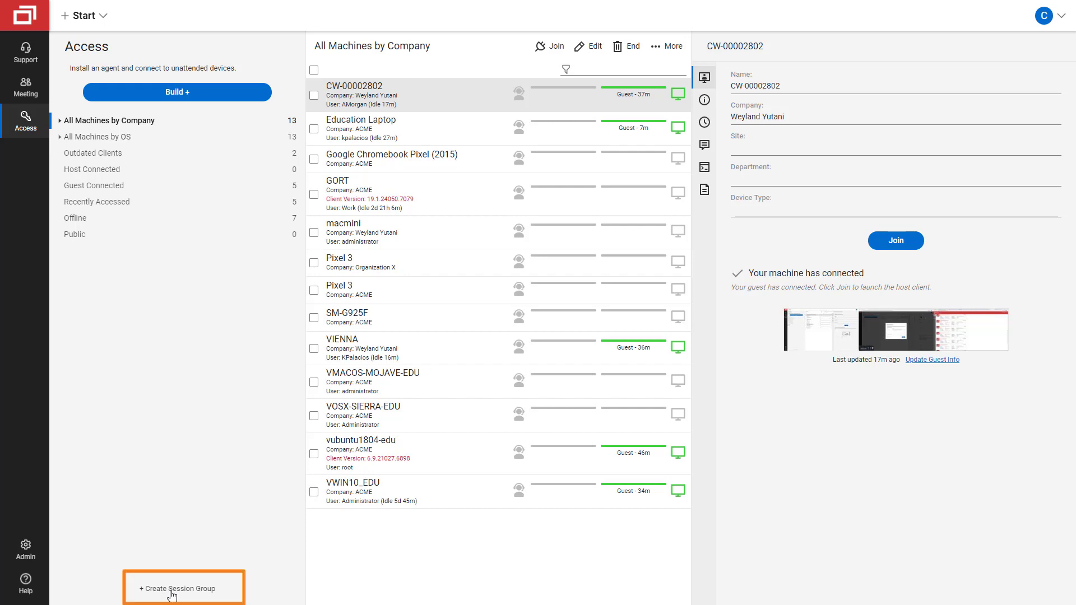
Start a new session group and enter 'Domain' as its name.
{"action": "left_click", "coordinate": [171, 588]}
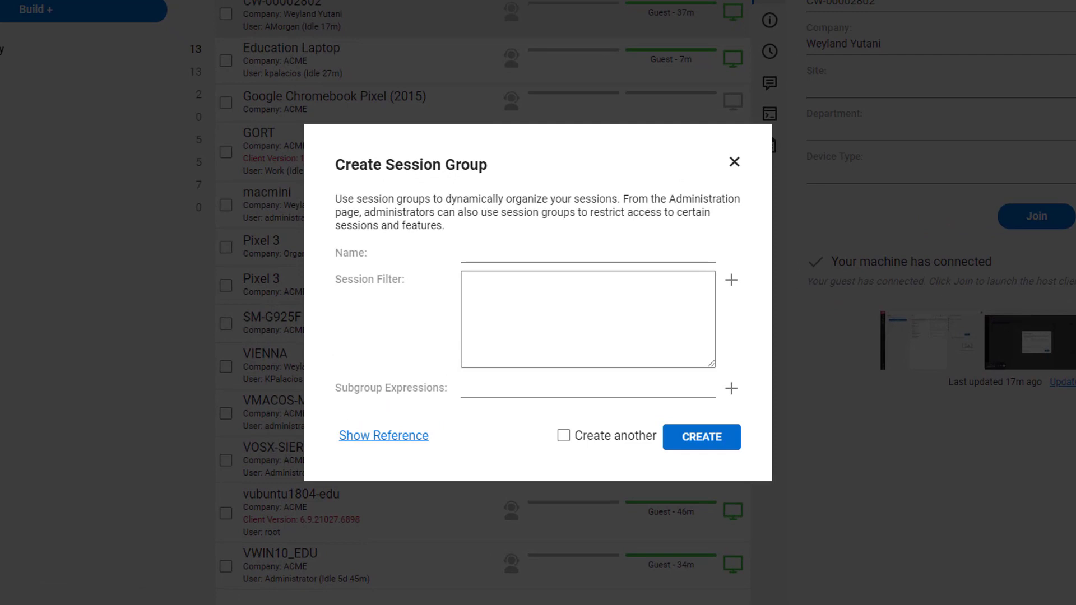
{"action": "left_click", "coordinate": [524, 259]}
{"action": "type", "text": "Domain"}
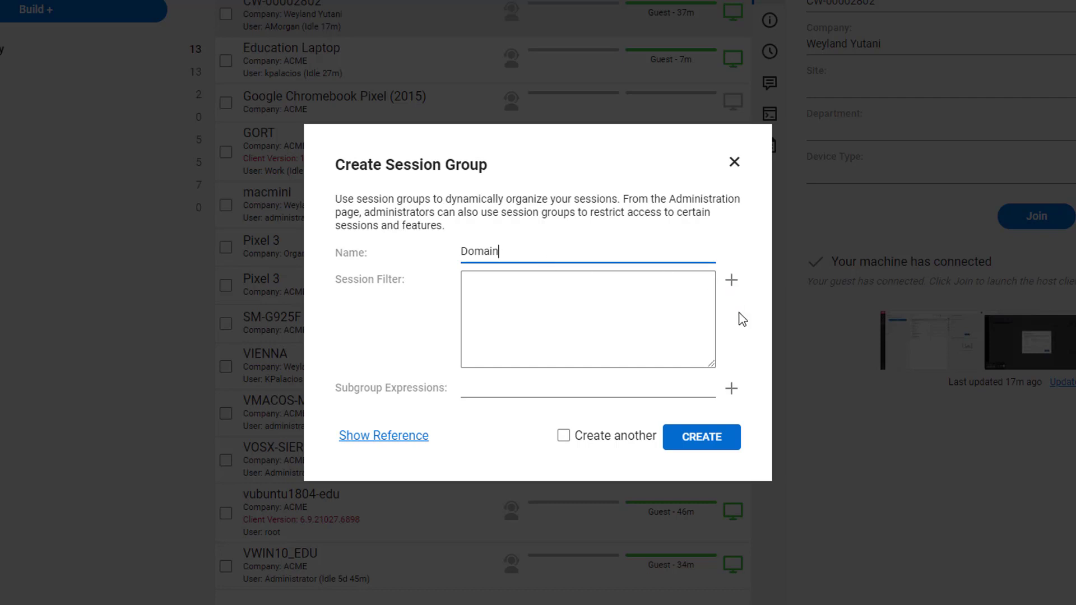
Add a GuestMachineDomain subgroup expression and create the Domain group.
{"action": "left_click", "coordinate": [732, 389]}
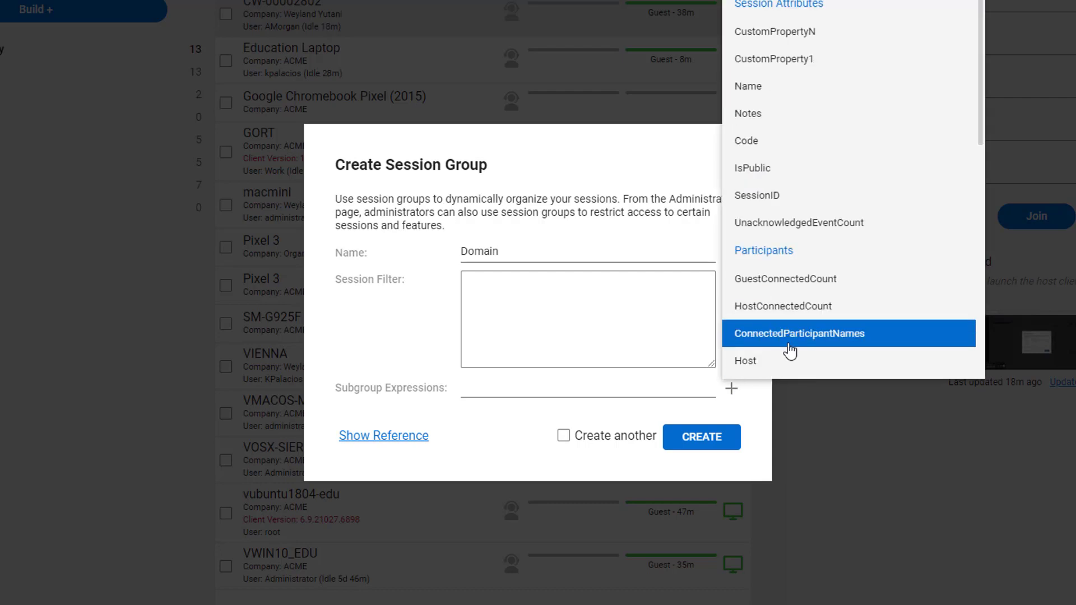
{"action": "scroll", "coordinate": [810, 336], "scroll_direction": "down", "scroll_amount": 1}
{"action": "scroll", "coordinate": [810, 337], "scroll_direction": "down", "scroll_amount": 2}
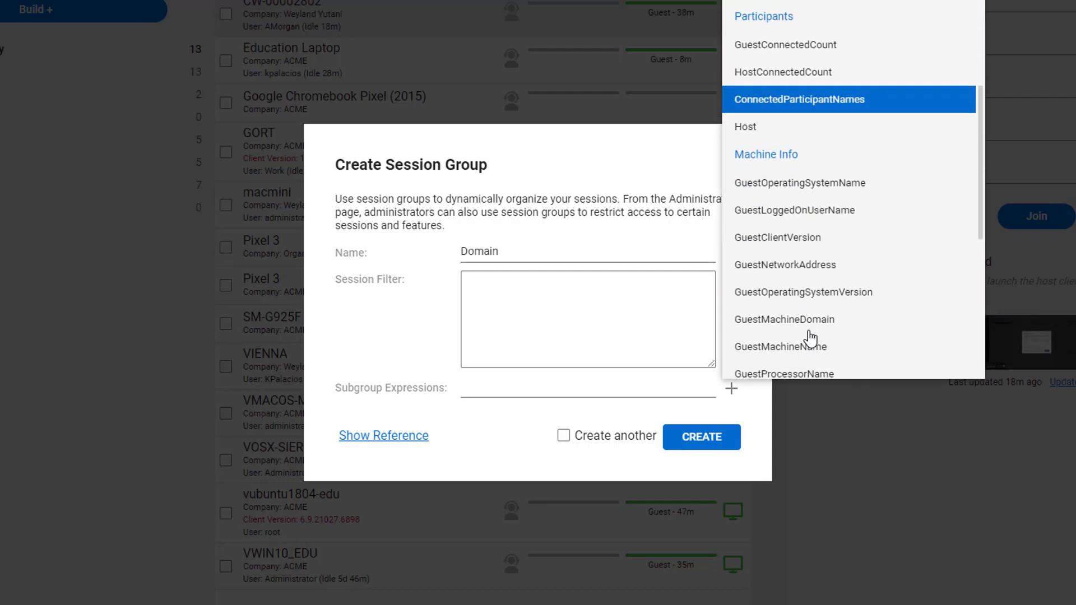
{"action": "left_click", "coordinate": [810, 325]}
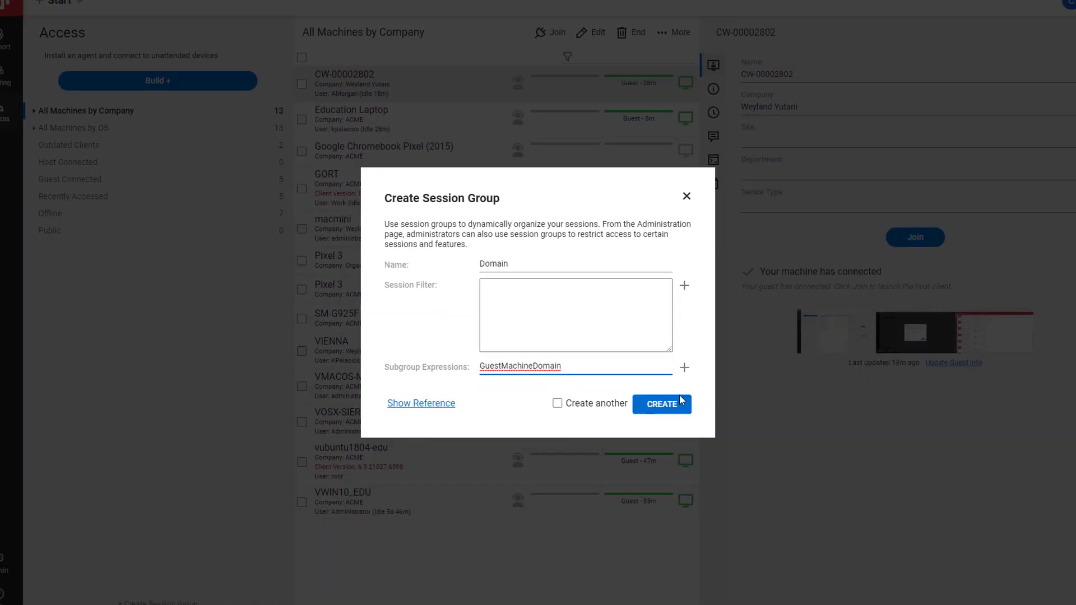
{"action": "left_click", "coordinate": [662, 404]}
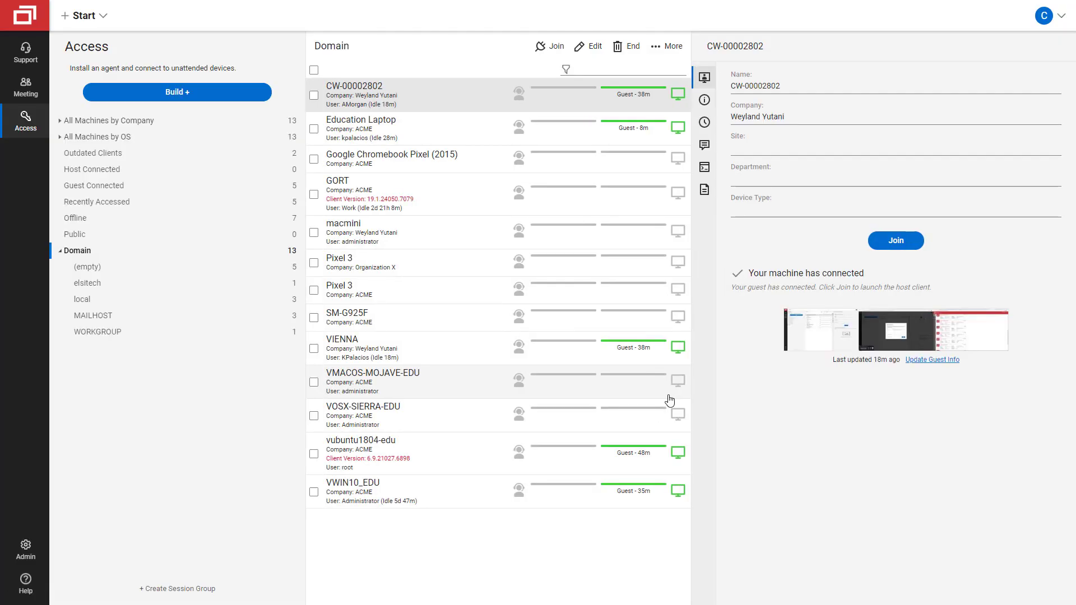
Browse the elsitech, local and MAILHOST subgroups under Domain, ending on MAILHOST.
{"action": "left_click", "coordinate": [100, 291]}
{"action": "left_click", "coordinate": [91, 301]}
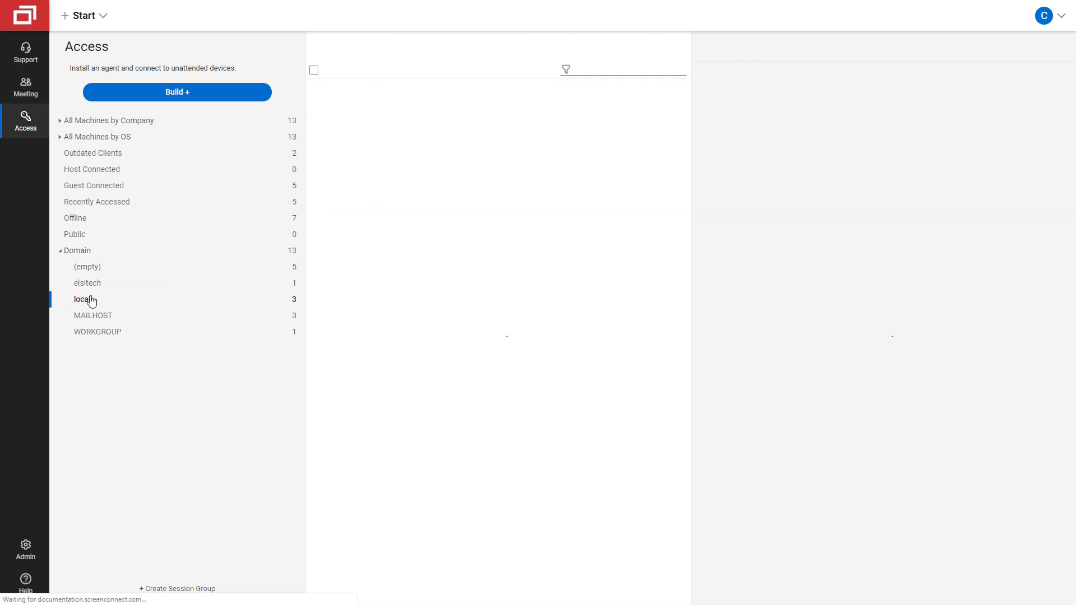
{"action": "left_click", "coordinate": [90, 317]}
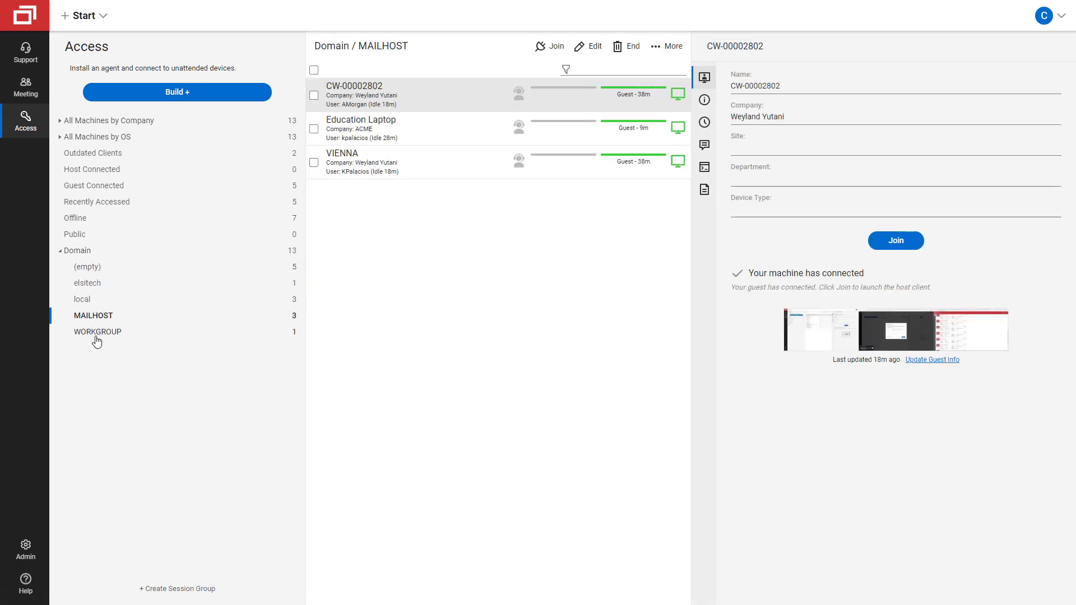